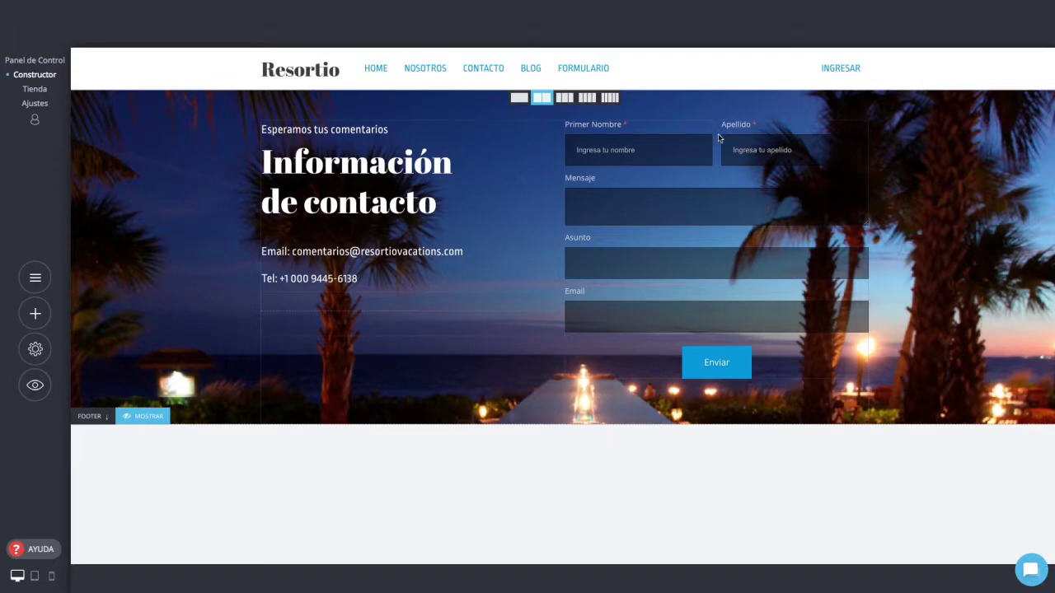
Step: Add a selection field (Campo de Selección) to the contact form's fields
{"action": "mouse_move", "coordinate": [681, 146]}
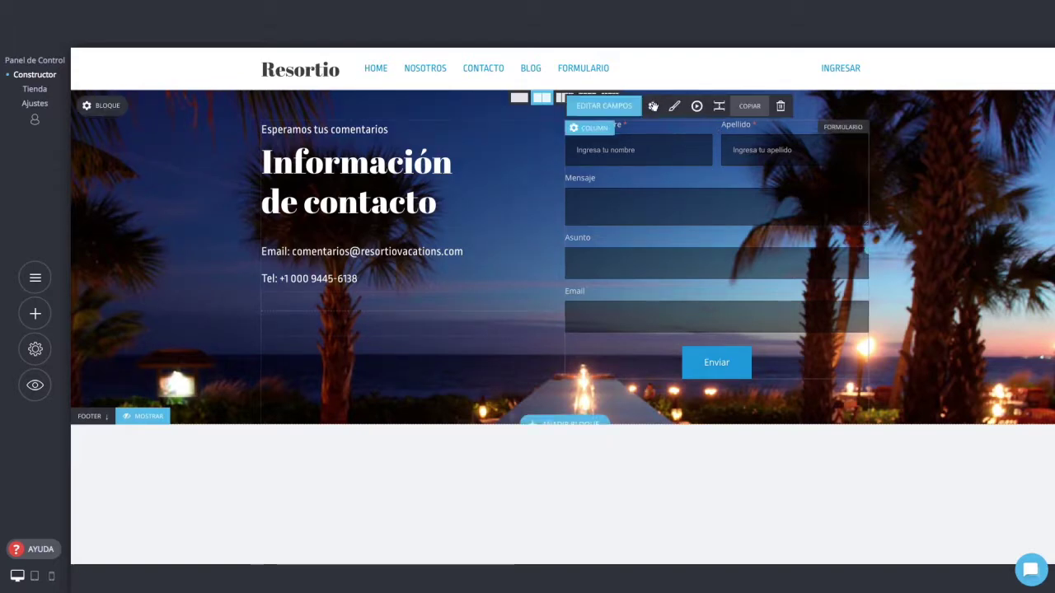
{"action": "left_click", "coordinate": [608, 107]}
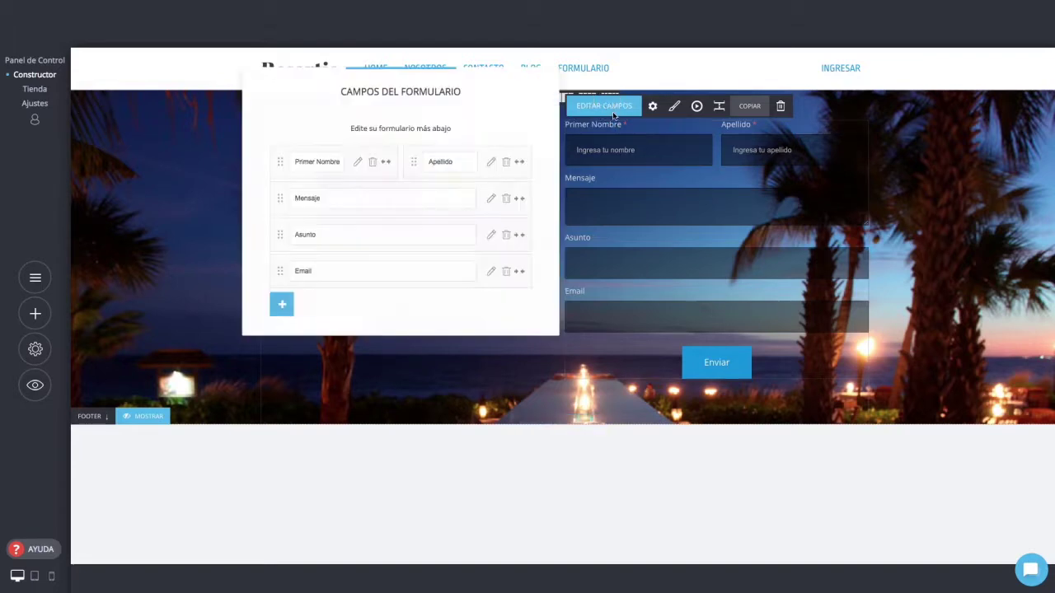
{"action": "left_click", "coordinate": [281, 305]}
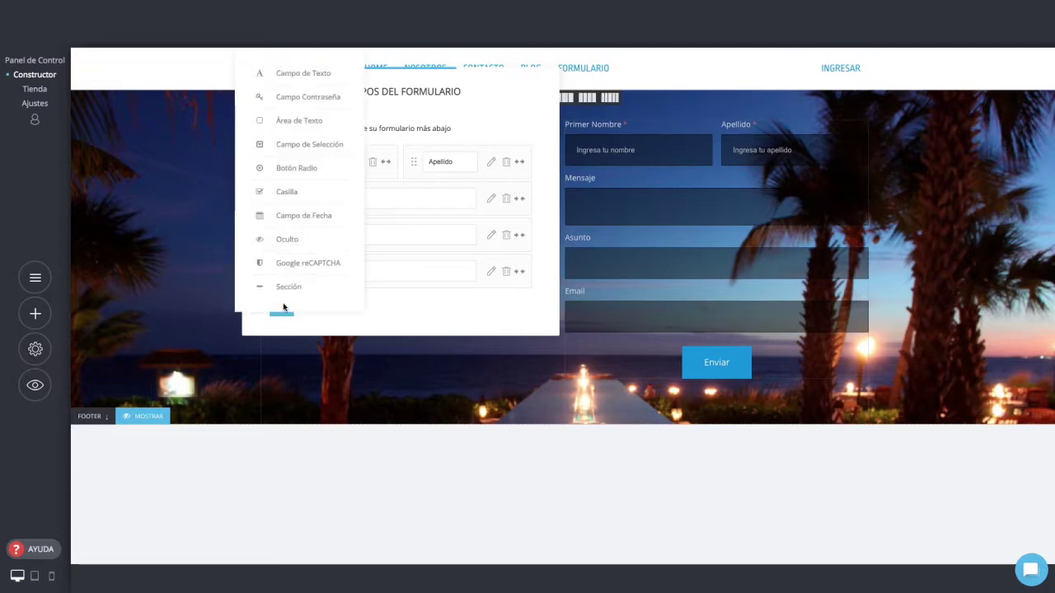
{"action": "left_click", "coordinate": [310, 144]}
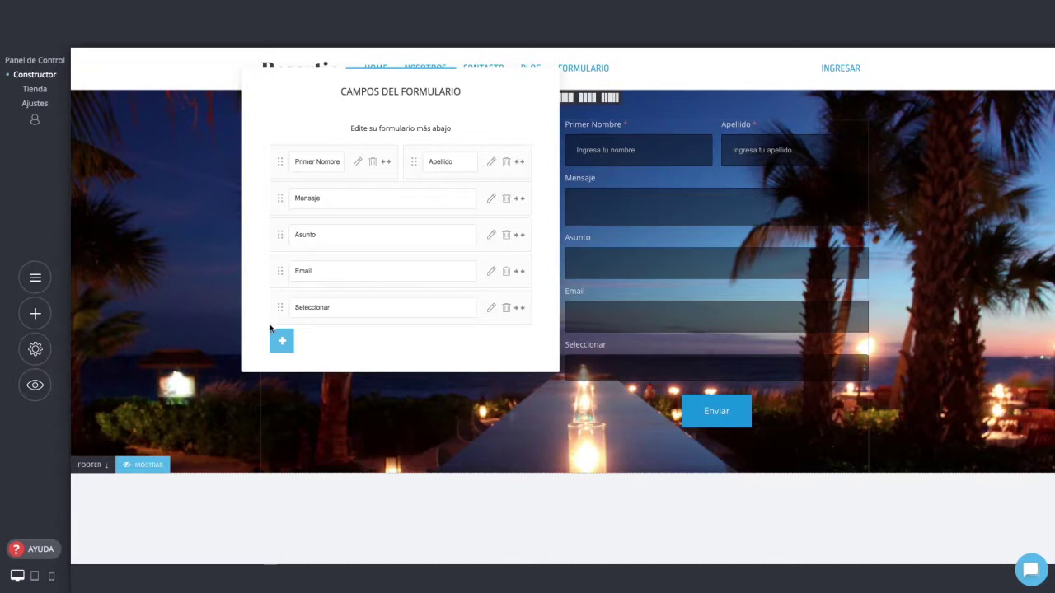
Step: Give the new Seleccionar field the description "¿Qué tipo de información te gustaría recibir?"
{"action": "left_click", "coordinate": [493, 308]}
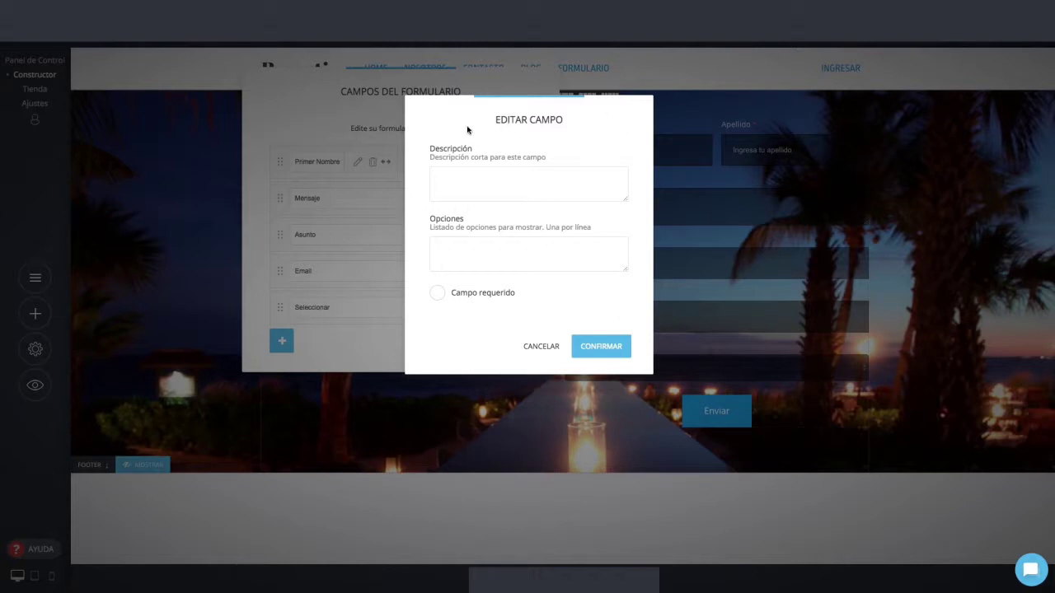
{"action": "left_click", "coordinate": [464, 175]}
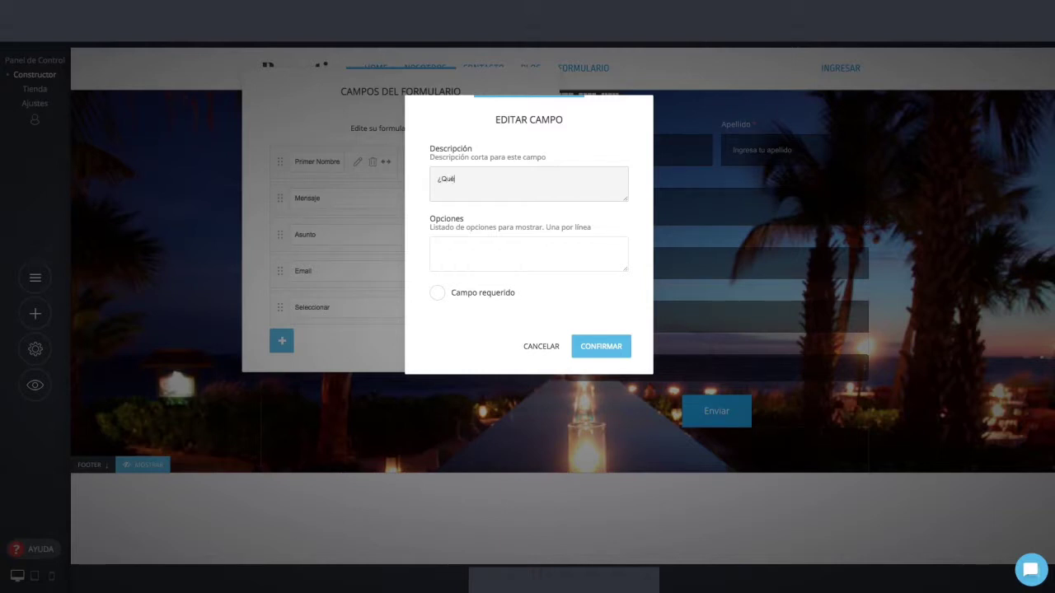
{"action": "type", "text": "de información te gustaría recibir?"}
Step: Enter "Promociones" and "Paquetes de vacaciones" as the selection field's first two options, one per line
{"action": "left_click", "coordinate": [456, 245]}
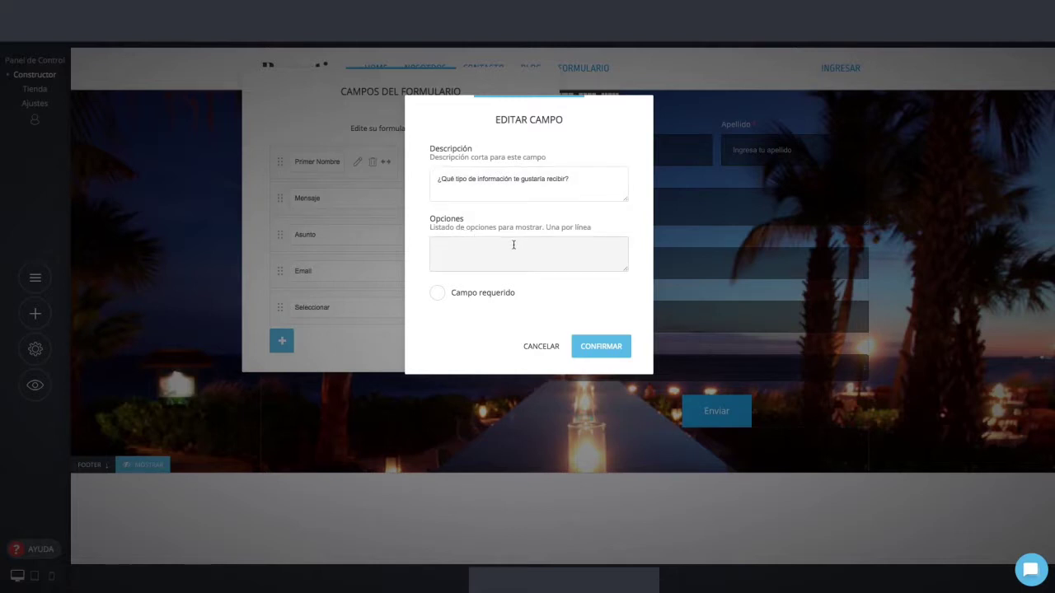
{"action": "type", "text": "Promo"}
{"action": "key", "text": "BackSpace"}
{"action": "key", "text": "BackSpace"}
{"action": "key", "text": "BackSpace"}
{"action": "key", "text": "BackSpace"}
{"action": "key", "text": "BackSpace"}
{"action": "key", "text": "BackSpace"}
{"action": "type", "text": "Promocione"}
{"action": "type", "text": "s"}
{"action": "key", "text": "Return"}
{"action": "type", "text": "Paquetes de vacaciones"}
{"action": "key", "text": "Return"}
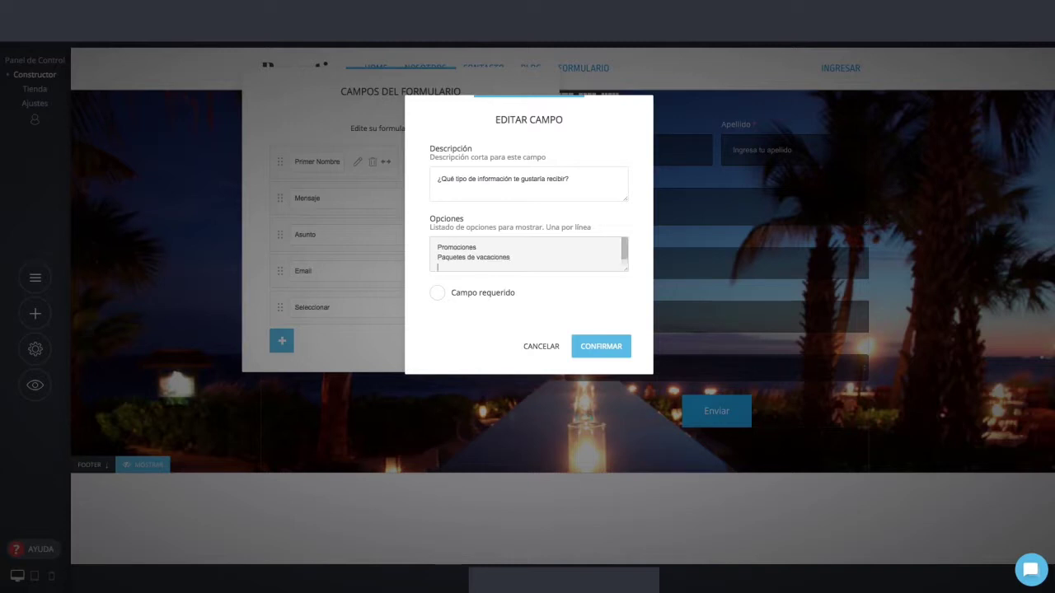
Step: Add the options "Todo incluido", "Solo traslado en avión" and "Otros servicios" on separate lines and confirm the field's settings
{"action": "type", "text": "Todo incluido"}
{"action": "key", "text": "Return"}
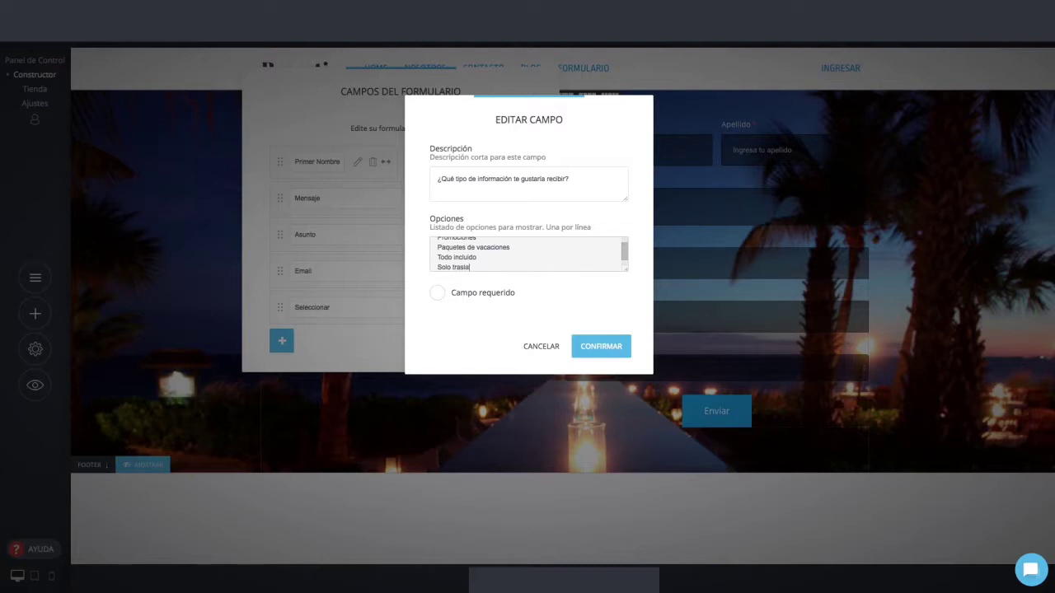
{"action": "type", "text": "en avión"}
{"action": "key", "text": "Return"}
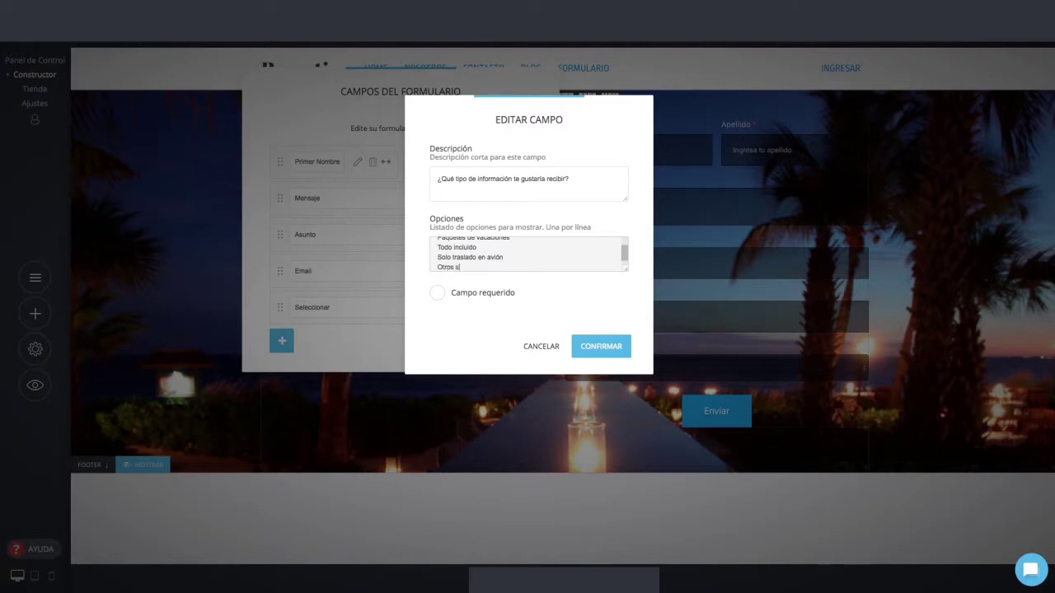
{"action": "key", "text": "BackSpace"}
{"action": "key", "text": "BackSpace"}
{"action": "key", "text": "BackSpace"}
{"action": "key", "text": "BackSpace"}
{"action": "type", "text": "Otros servicios"}
{"action": "left_click", "coordinate": [602, 346]}
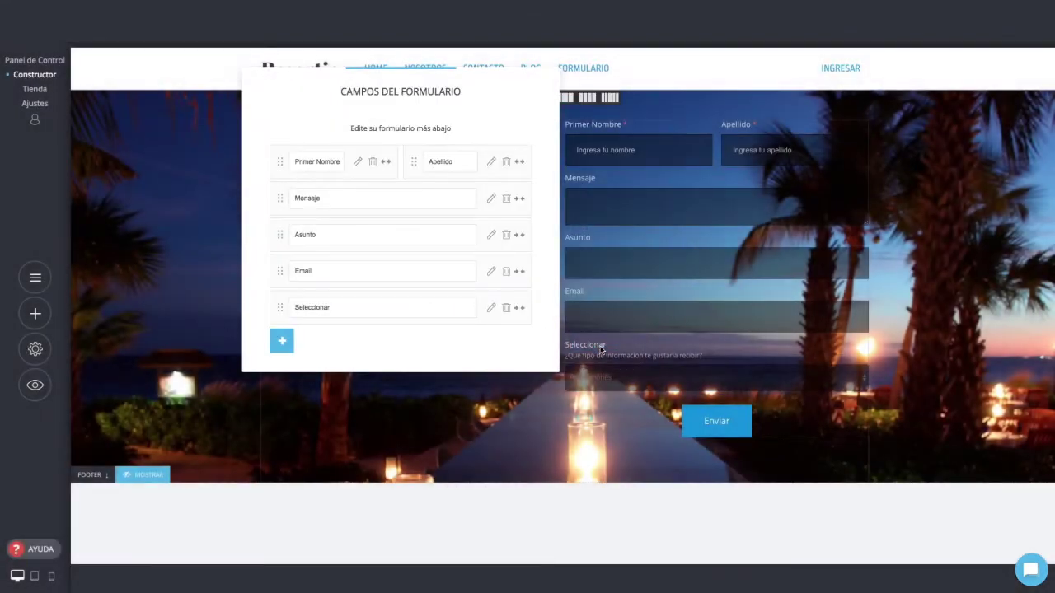
Step: Clear the "Seleccionar" label of the new selection field so its name is empty
{"action": "left_click", "coordinate": [343, 307]}
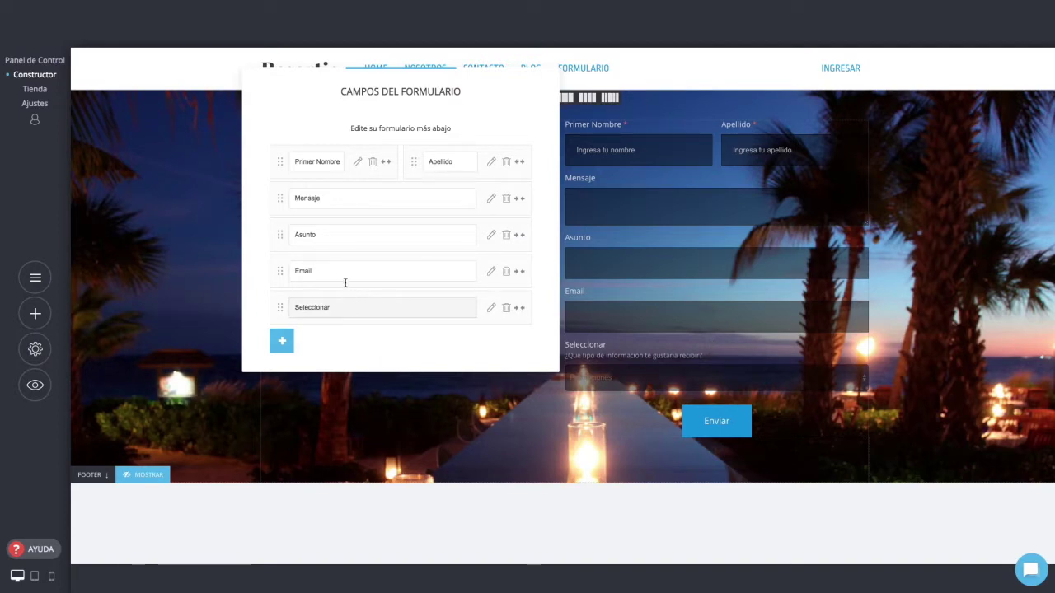
{"action": "key", "text": "BackSpace"}
{"action": "key", "text": "BackSpace"}
{"action": "key", "text": "BackSpace"}
{"action": "key", "text": "BackSpace"}
{"action": "key", "text": "BackSpace"}
{"action": "key", "text": "BackSpace"}
{"action": "key", "text": "BackSpace"}
{"action": "key", "text": "BackSpace"}
Step: Close the form fields editor and save the changes to the page
{"action": "left_click", "coordinate": [518, 352]}
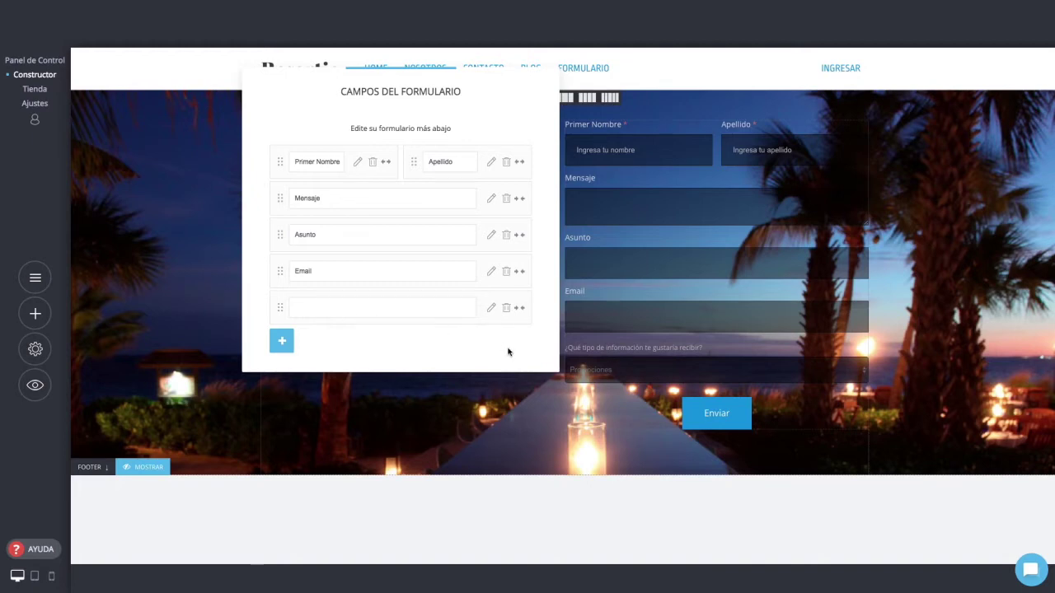
{"action": "left_click", "coordinate": [540, 396]}
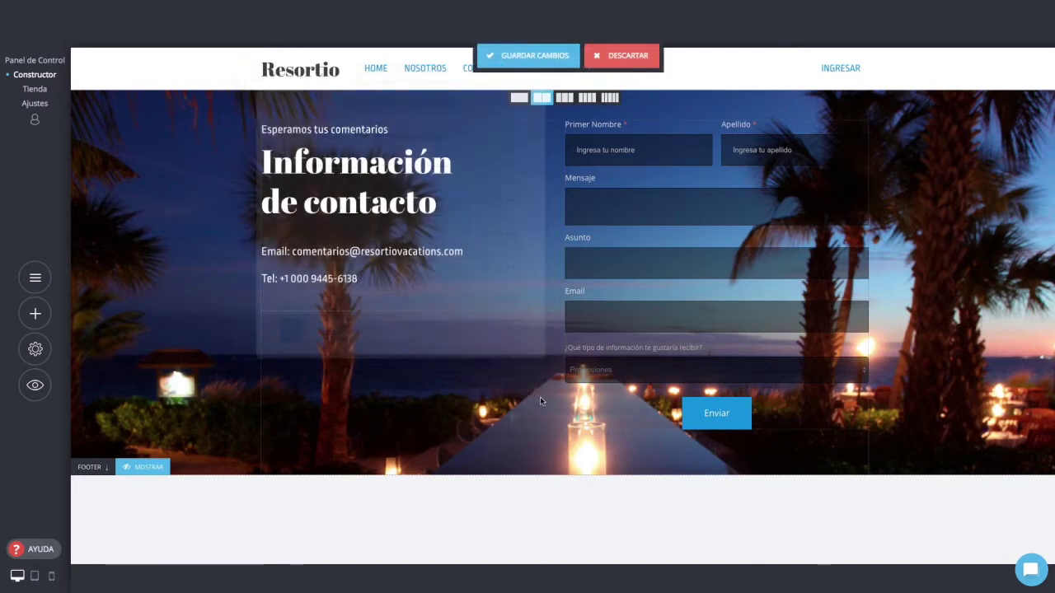
{"action": "left_click", "coordinate": [558, 55]}
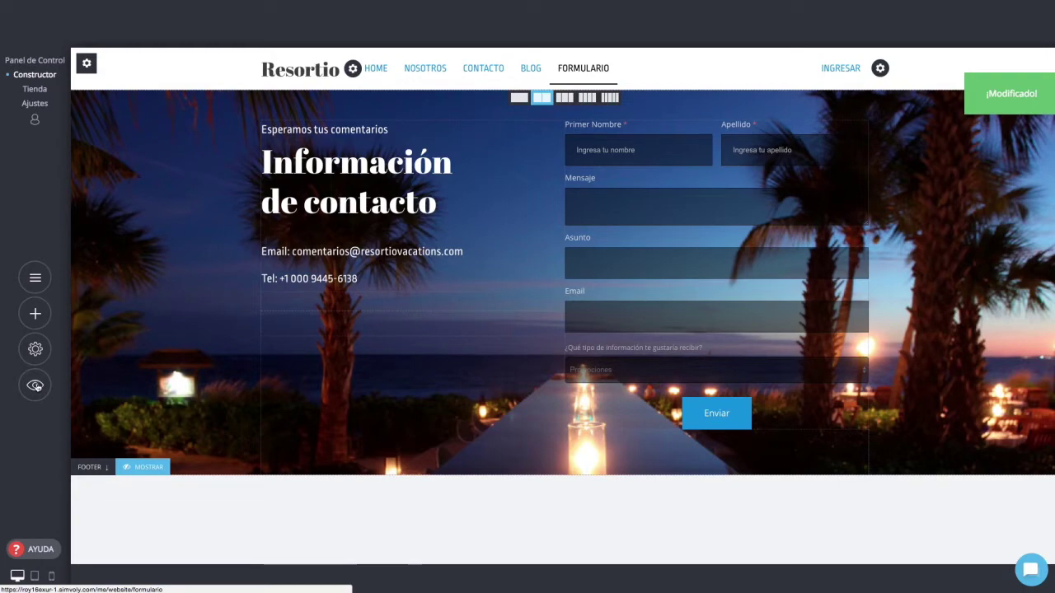
Step: Preview the page and test the form's drop-down by choosing Promociones and then Todo incluido
{"action": "left_click", "coordinate": [36, 385]}
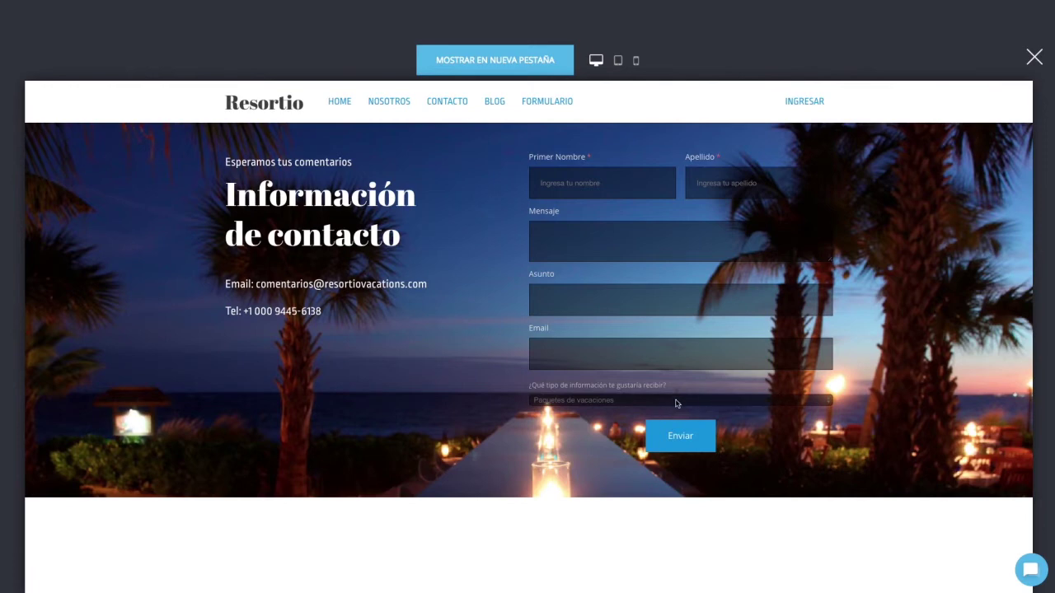
{"action": "left_click", "coordinate": [828, 400]}
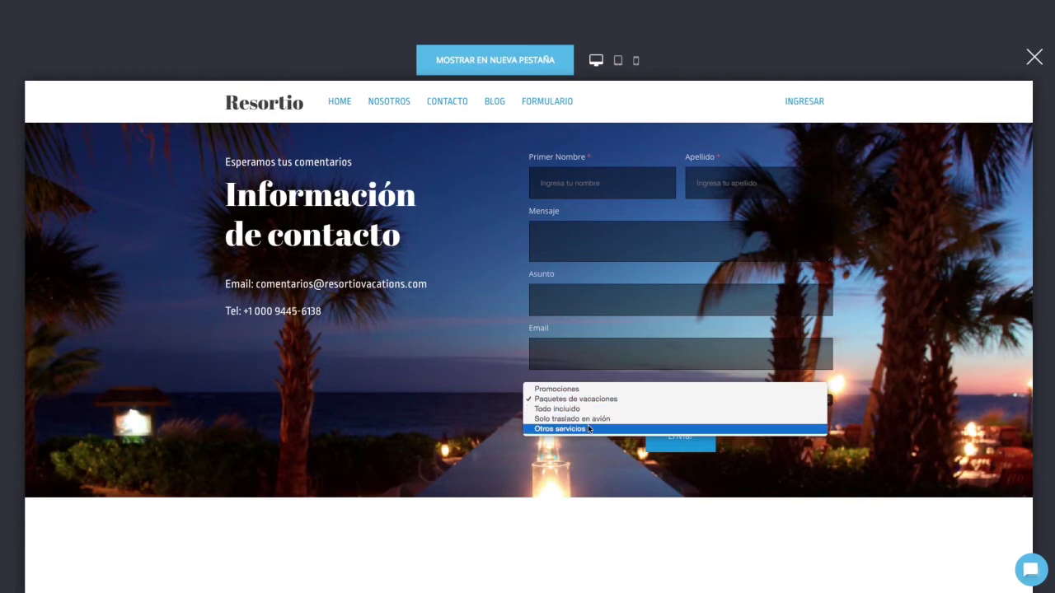
{"action": "left_click", "coordinate": [582, 389]}
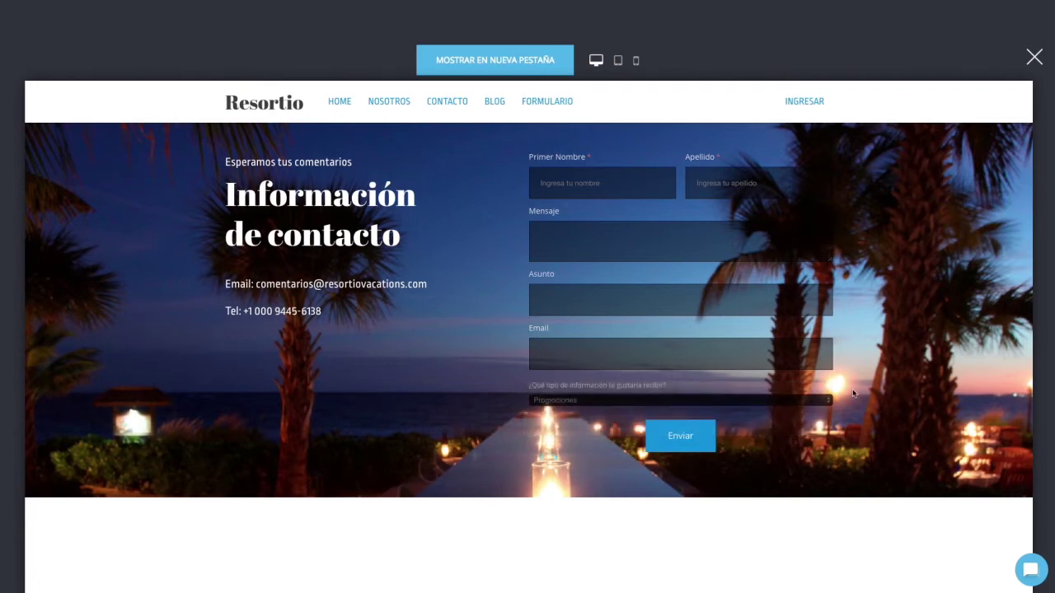
{"action": "left_click", "coordinate": [828, 401]}
{"action": "left_click", "coordinate": [610, 418]}
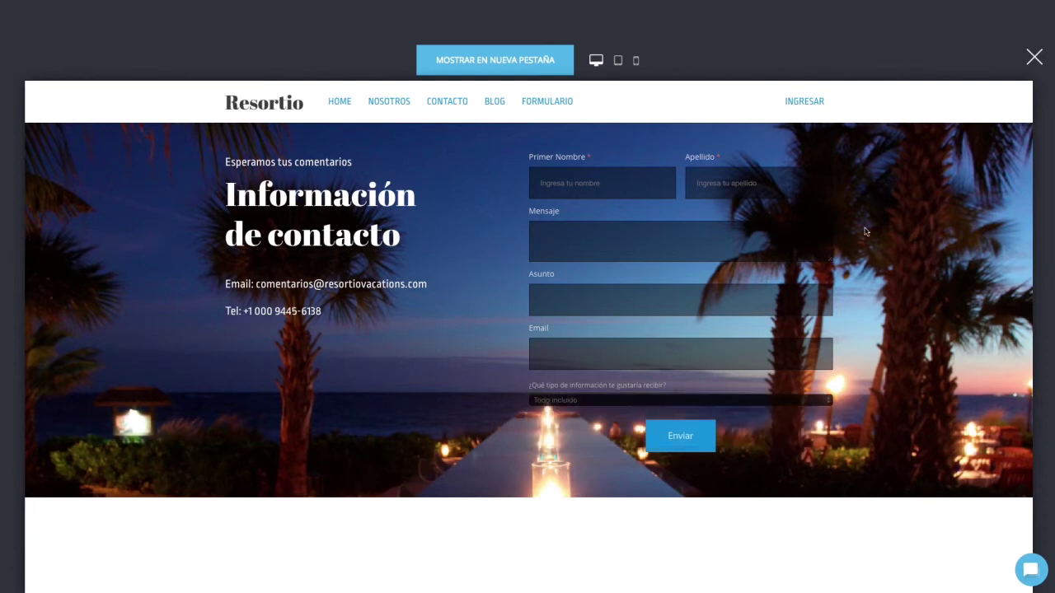